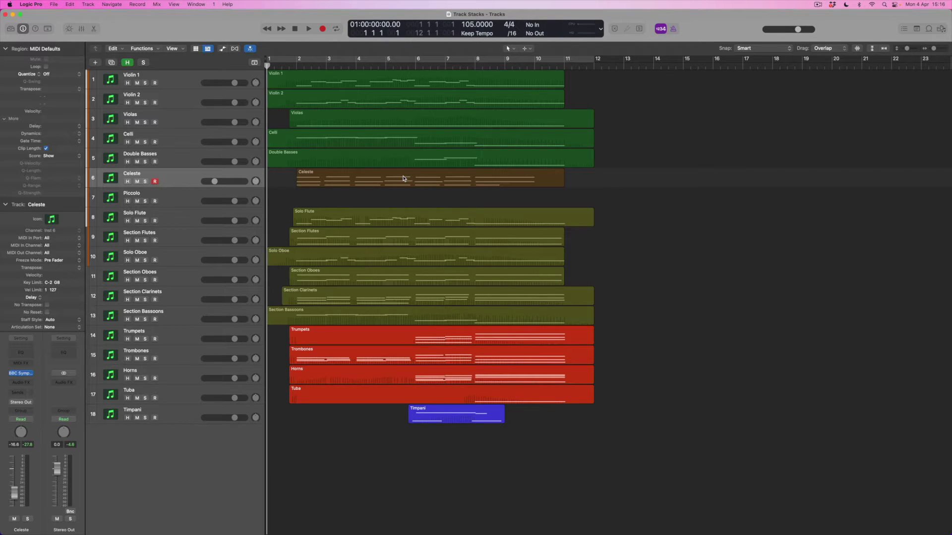
- Select the woodwind, brass and Timpani regions, then show the mixer with all channel strips
left_click_drag(417, 200, 409, 317)
left_click_drag(615, 401, 547, 339)
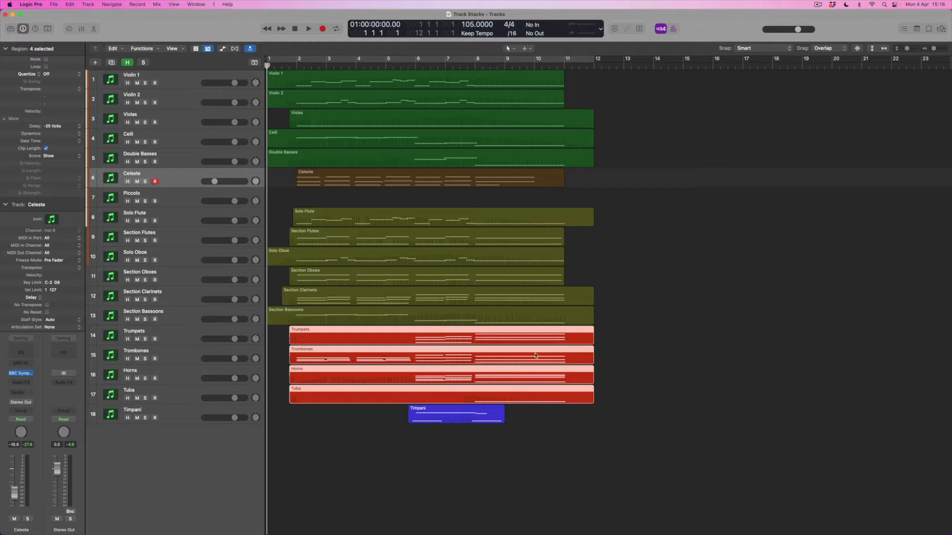
left_click(464, 413)
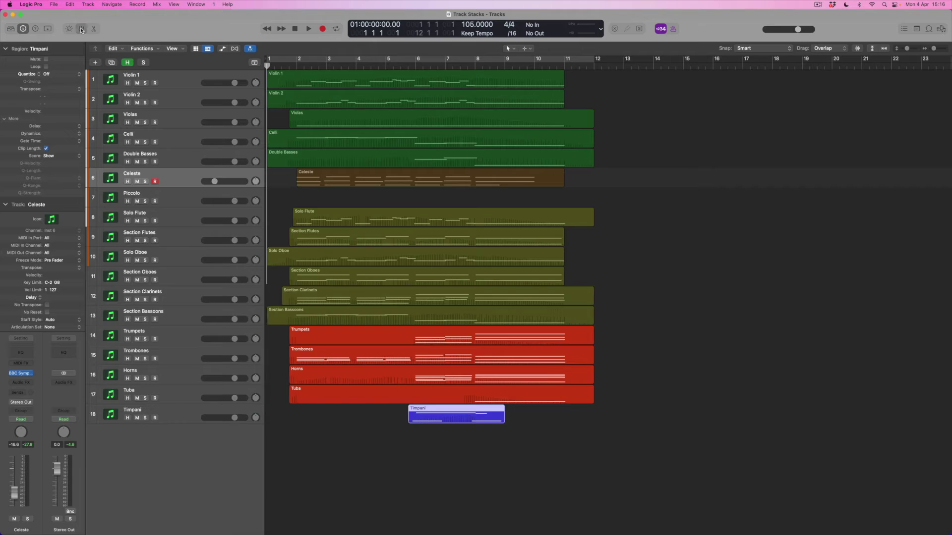
left_click(82, 29)
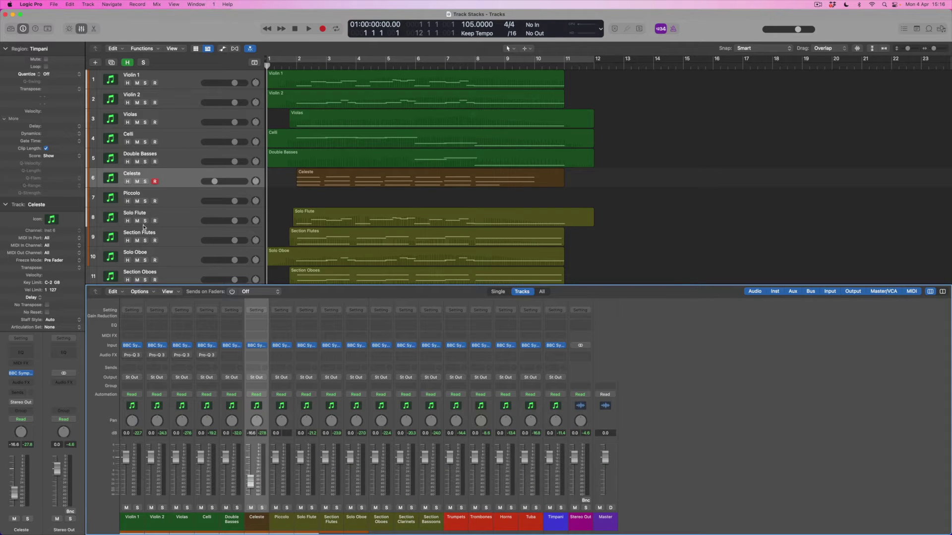
mouse_move(159, 349)
- Hide the mixer and select the string tracks from Violin 1 down to Double Basses
left_click(80, 29)
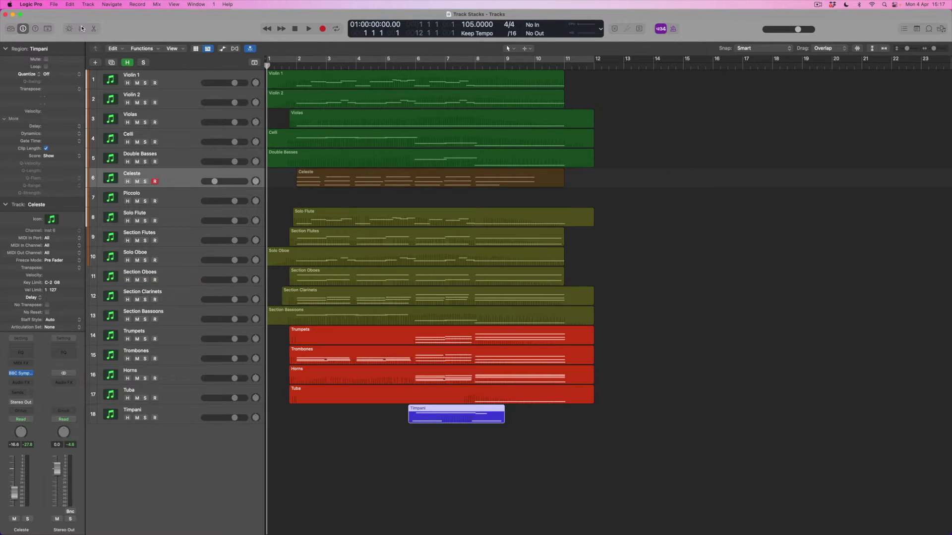
left_click(175, 78)
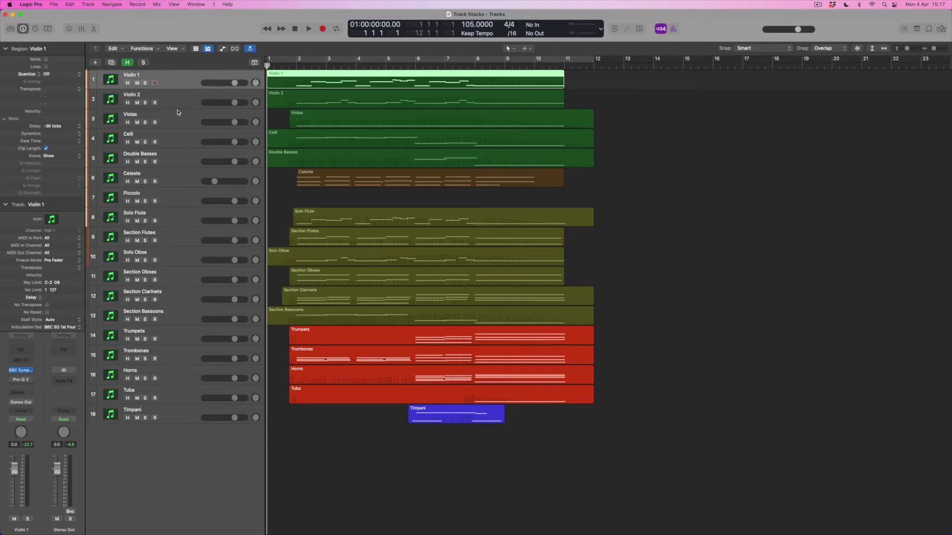
left_click(180, 162, "shift")
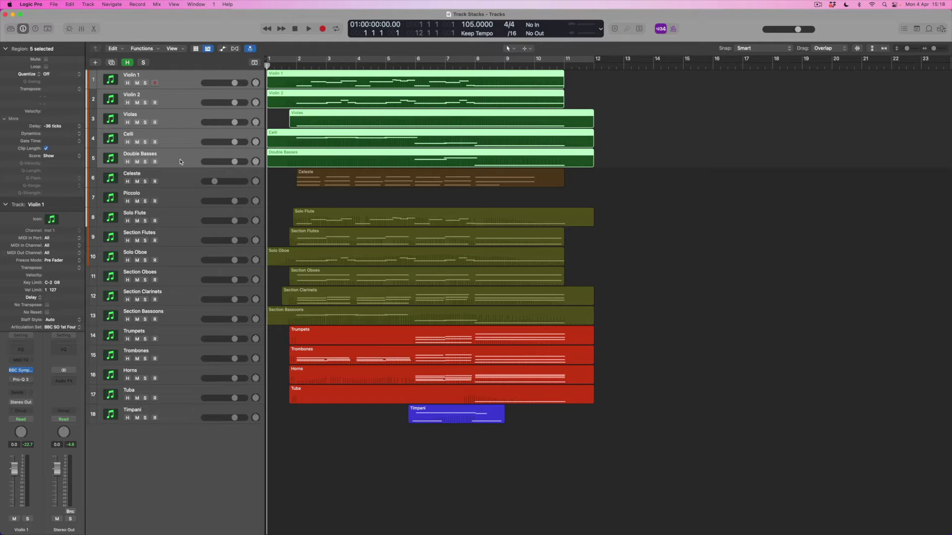
- Create a Summing Stack from the five selected string tracks
right_click(179, 82)
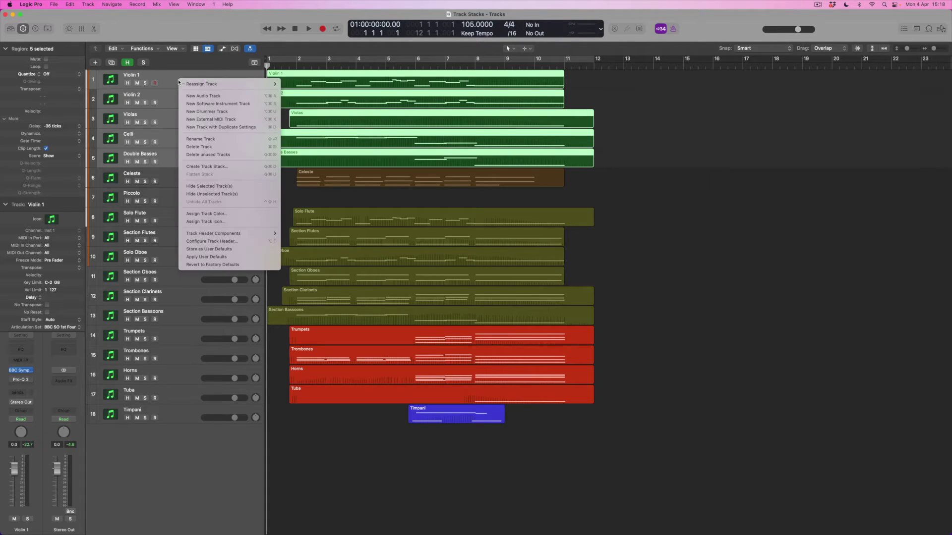
left_click(231, 168)
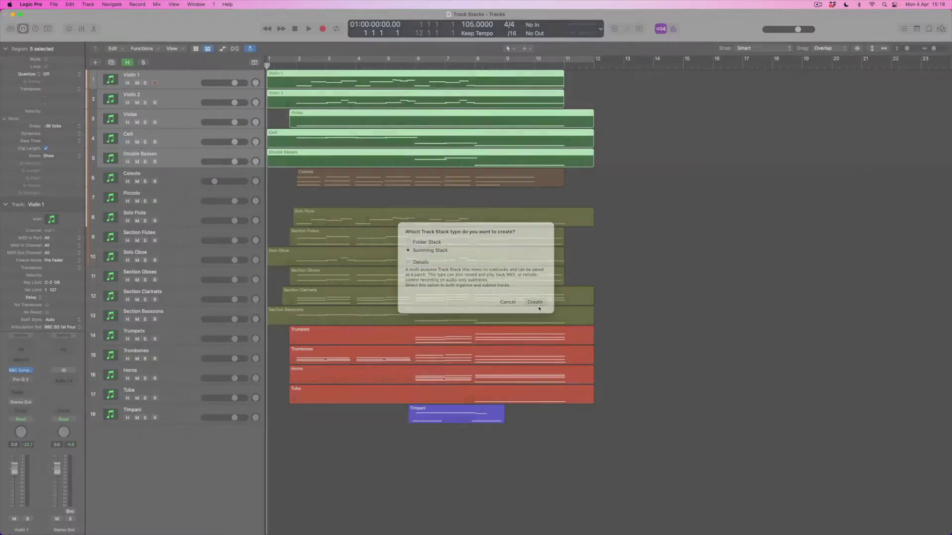
left_click(537, 304)
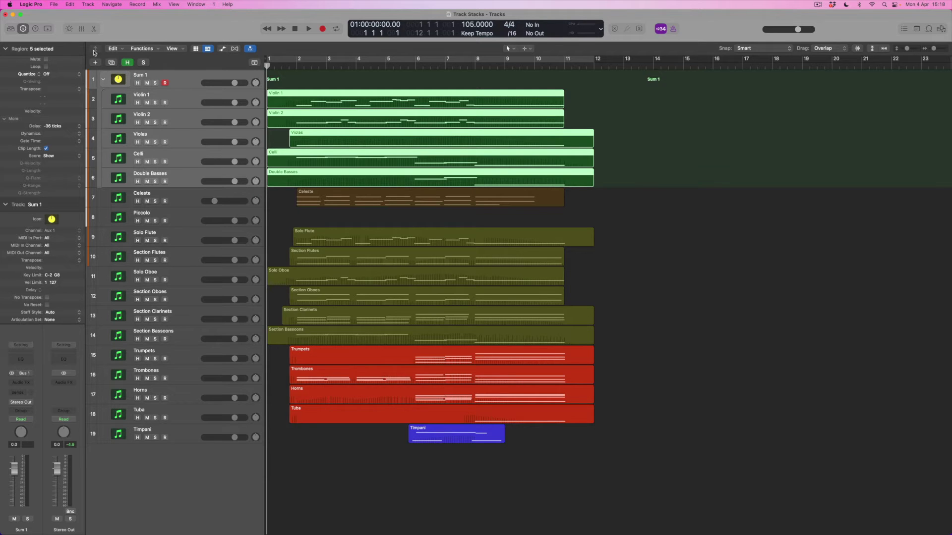
- Show the mixer with the Sum 1 aux on Bus 1 fed by the string channels
left_click(82, 29)
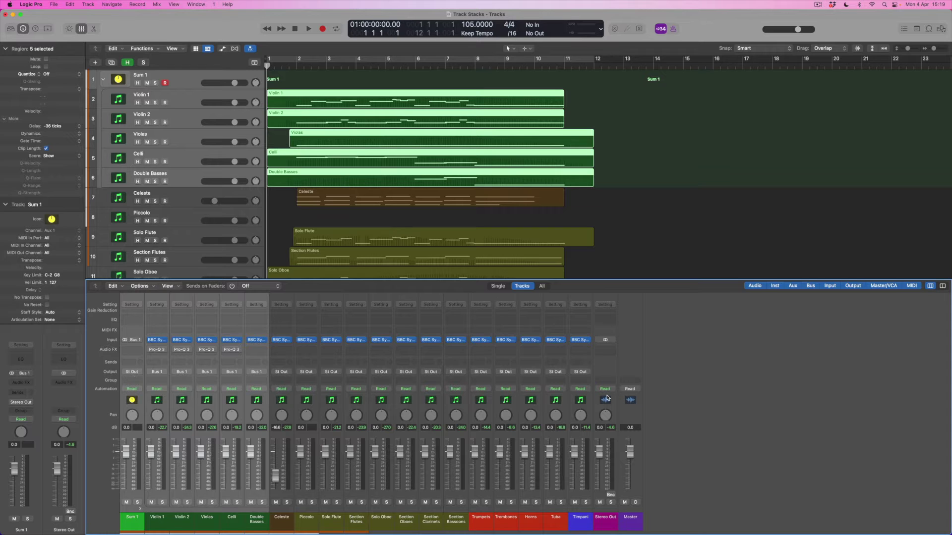
- Rename the Sum 1 stack STRINGS, nudge its fader down slightly, and solo it
double_click(143, 75)
type("STRINGS")
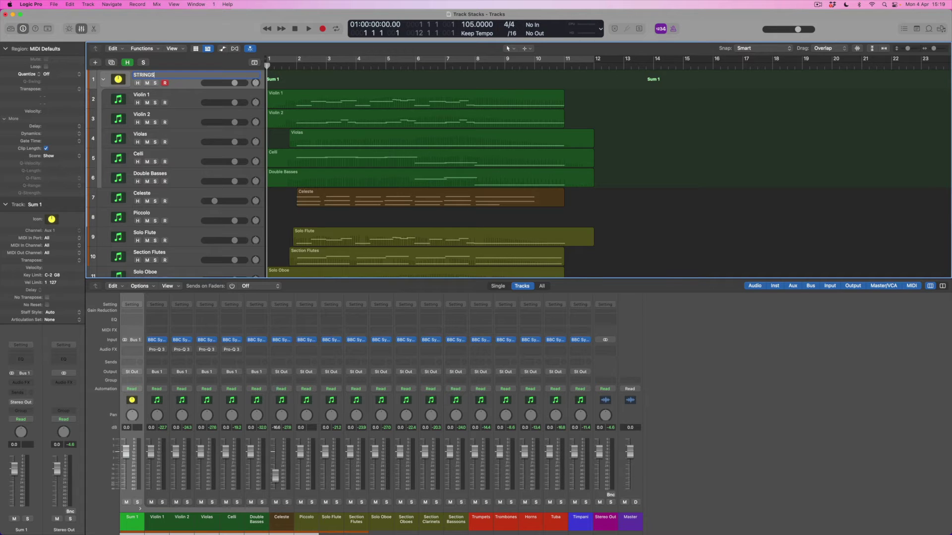
key("Return")
left_click_drag(127, 454, 127, 452)
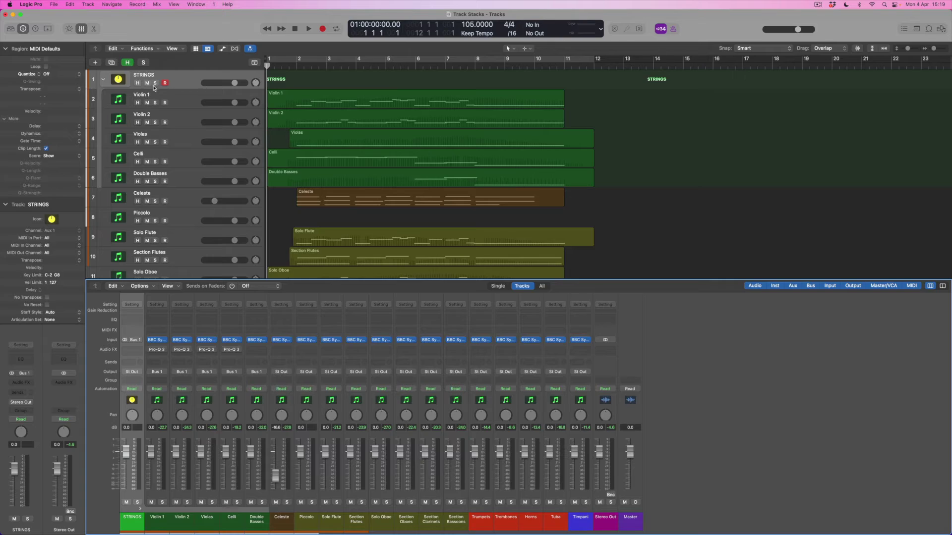
left_click(155, 83)
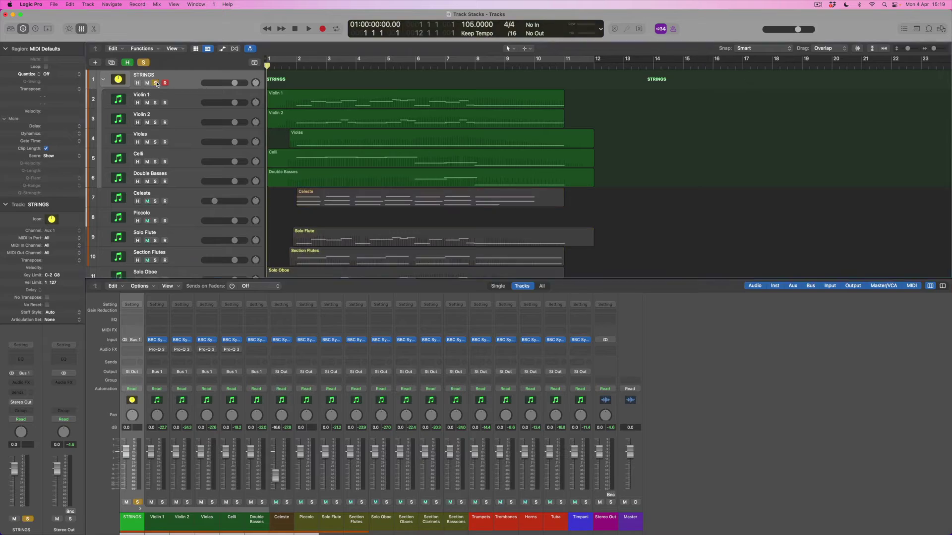
- Enable Cycle over bars 1–12 and bring up the STRINGS Audio FX plug-in list
left_click(364, 59)
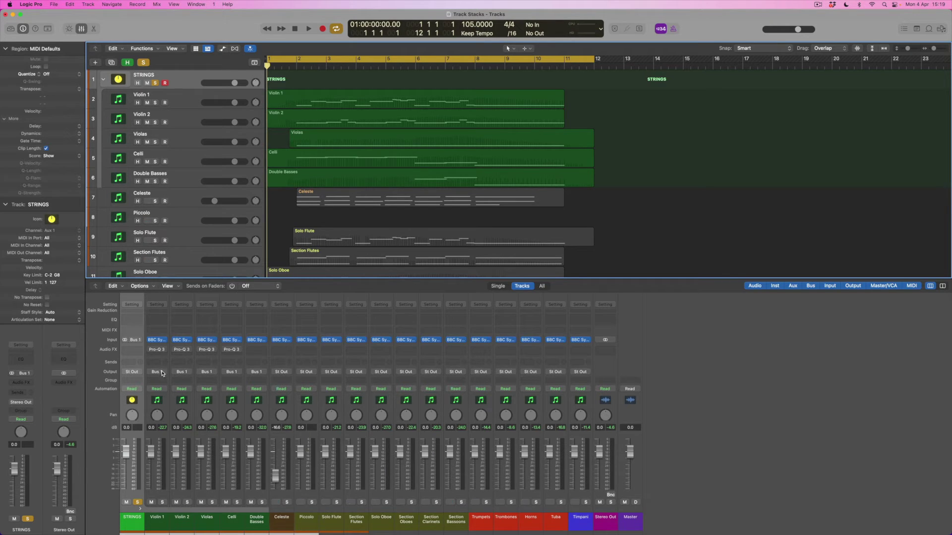
mouse_move(155, 353)
left_click(139, 350)
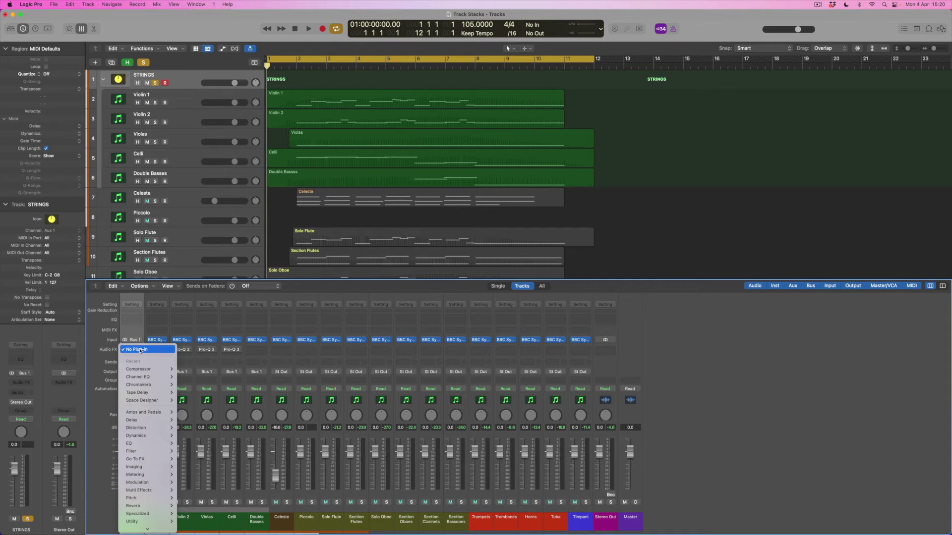
- Insert a stereo ChromaVerb on STRINGS with the Concert Hall room, longer decay and raised dry level
mouse_move(143, 372)
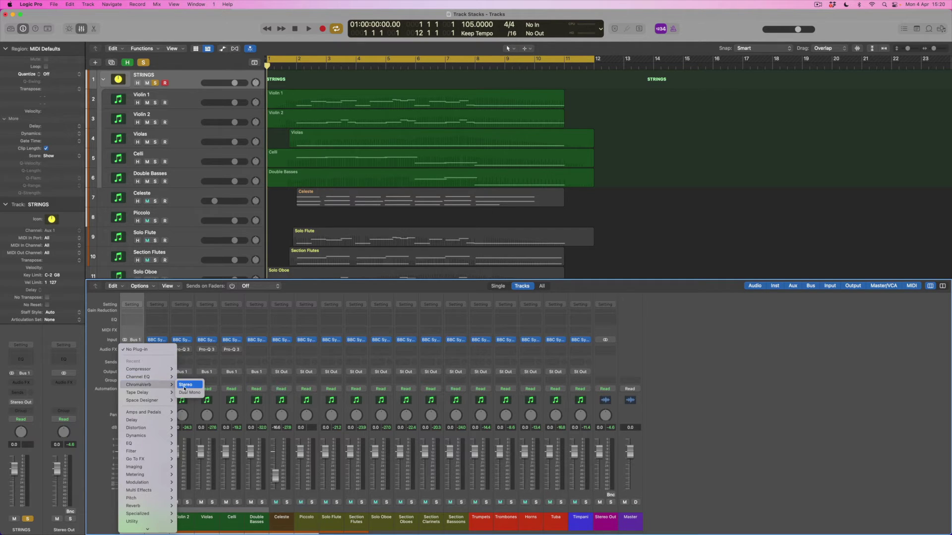
left_click(186, 385)
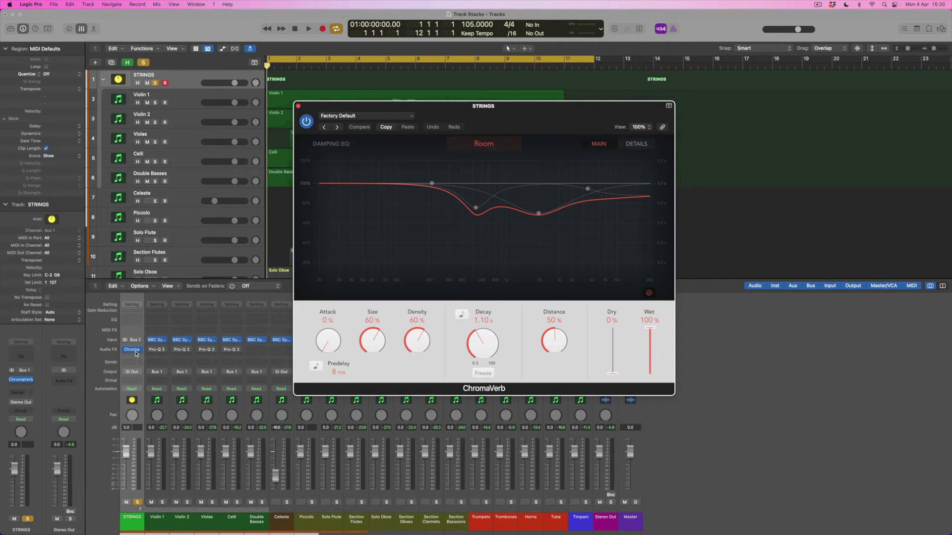
left_click(493, 145)
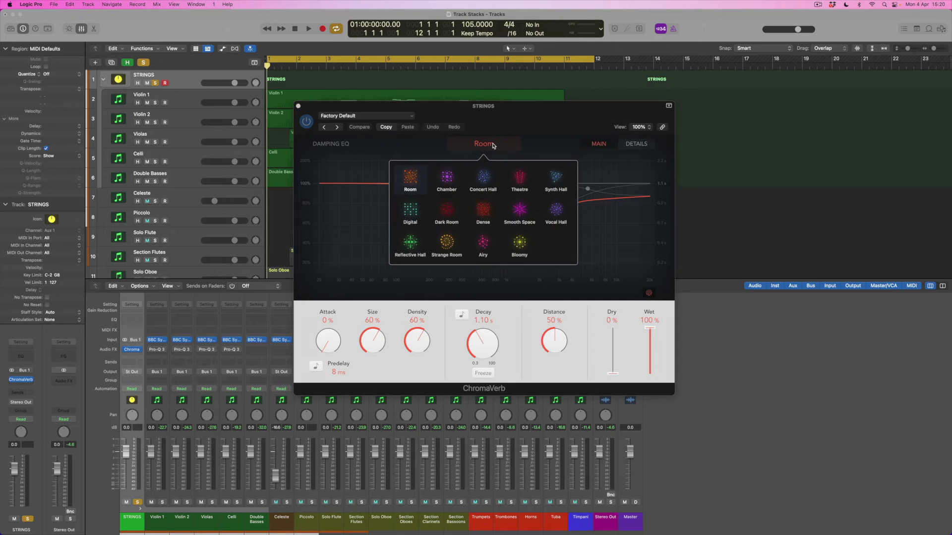
left_click(484, 180)
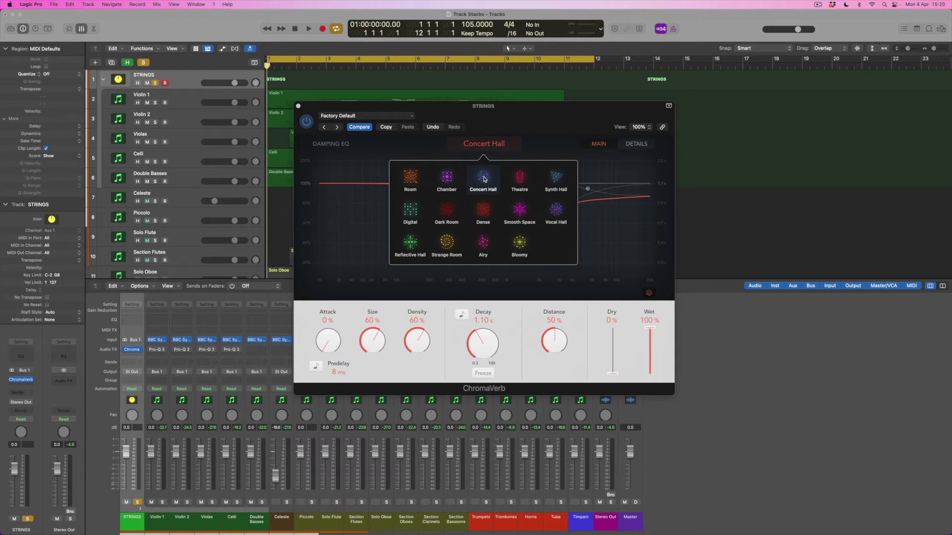
left_click_drag(485, 347, 485, 333)
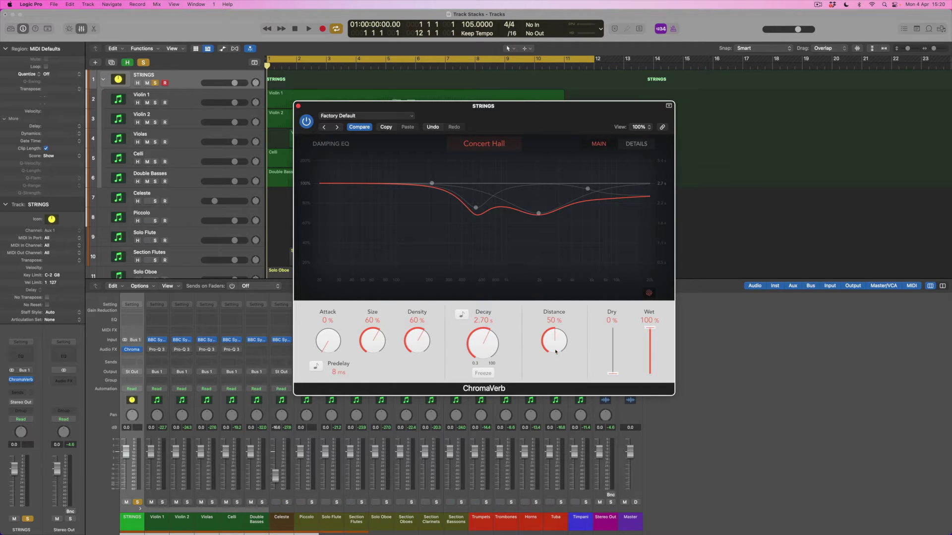
left_click_drag(617, 377, 650, 343)
- Audition the reverb, set its decay to 3.10 s, then stop, disable Cycle and return to start
key("space")
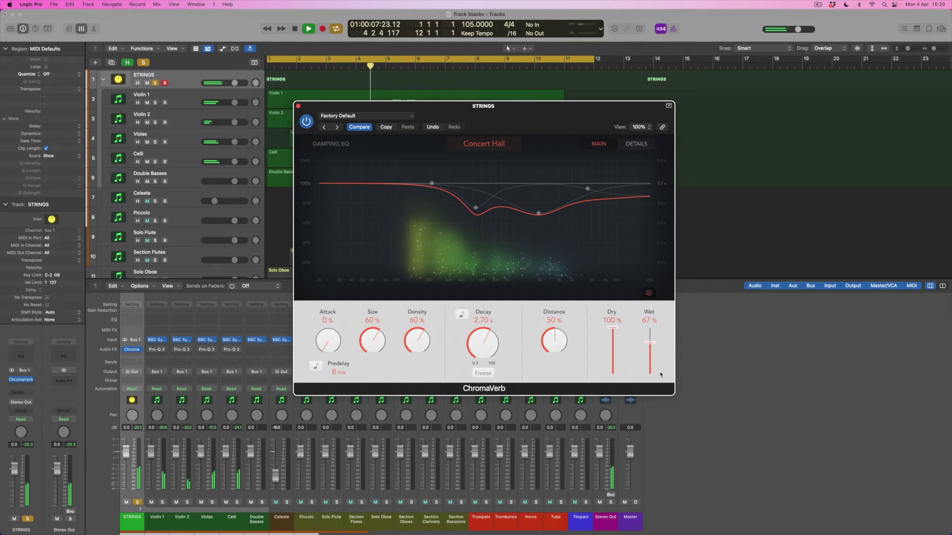
left_click_drag(483, 348, 483, 342)
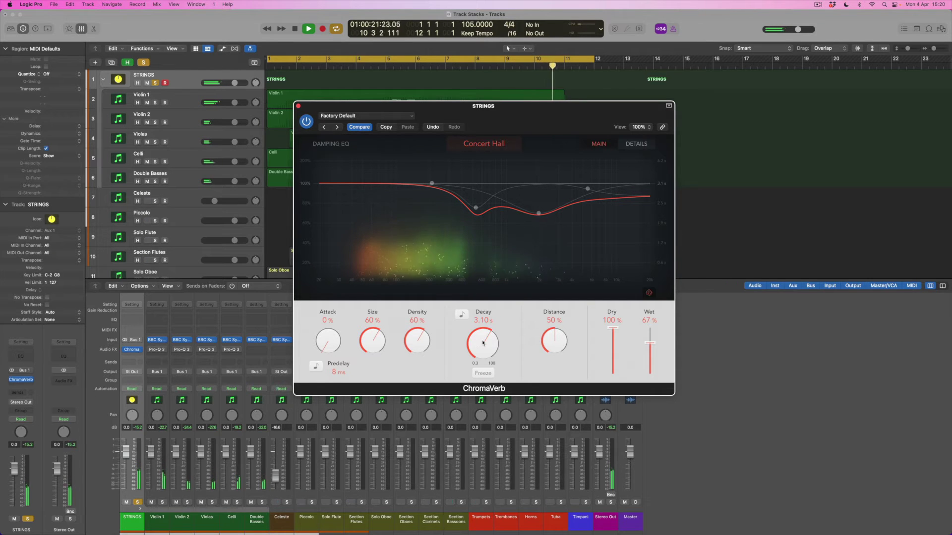
key("space")
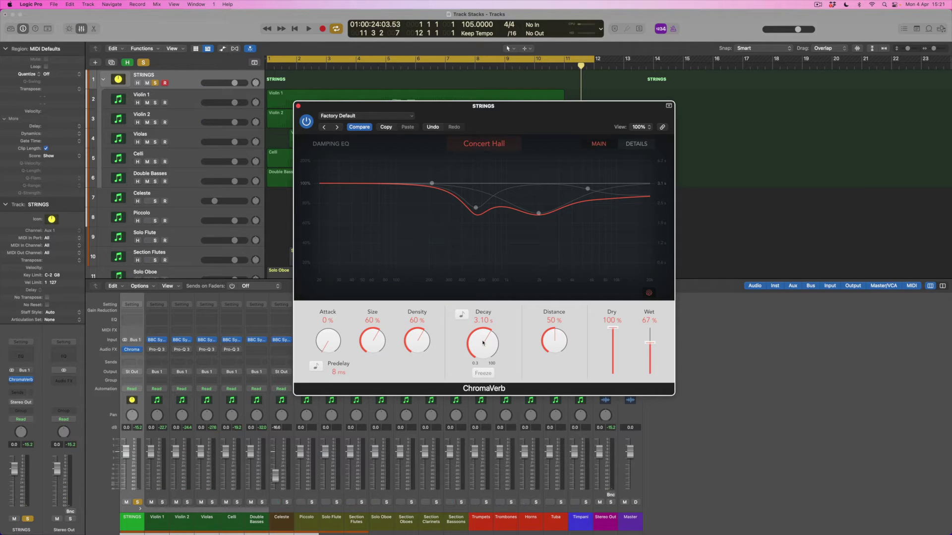
key("c")
key("Return")
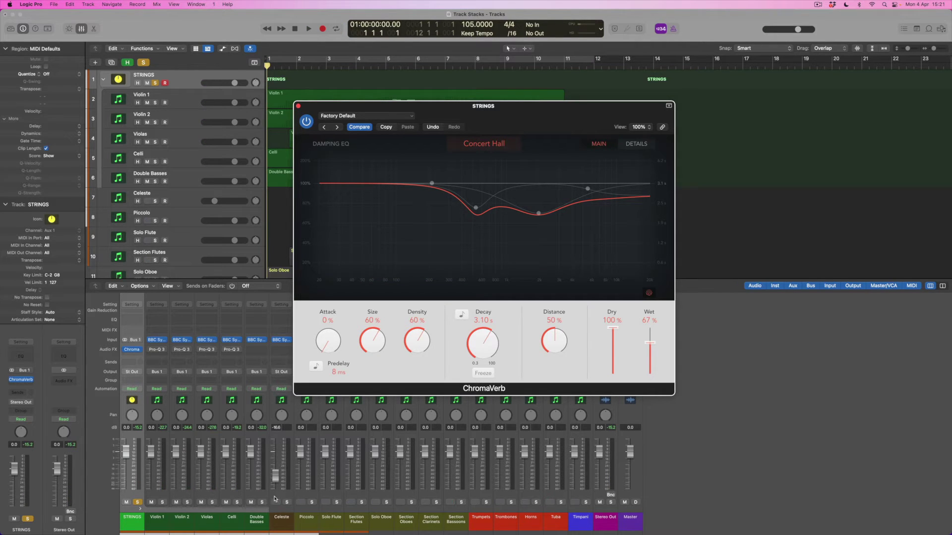
- Insert a stereo Channel EQ on STRINGS with its low cut enabled and raised
left_click(136, 348)
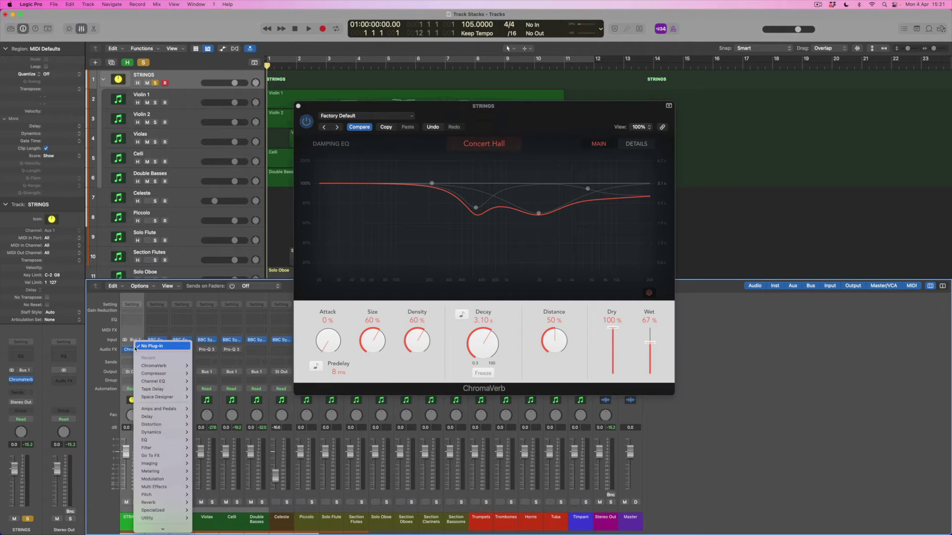
left_click(200, 381)
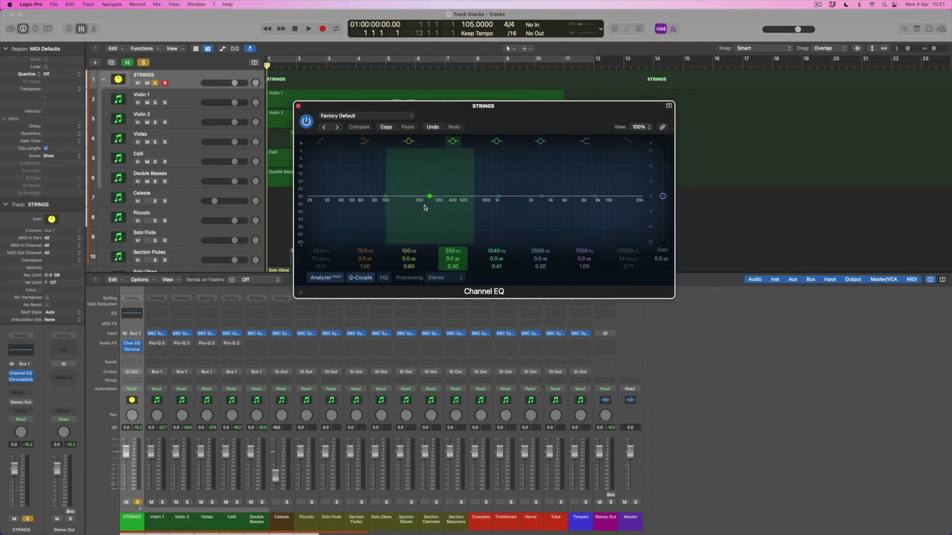
left_click(319, 143)
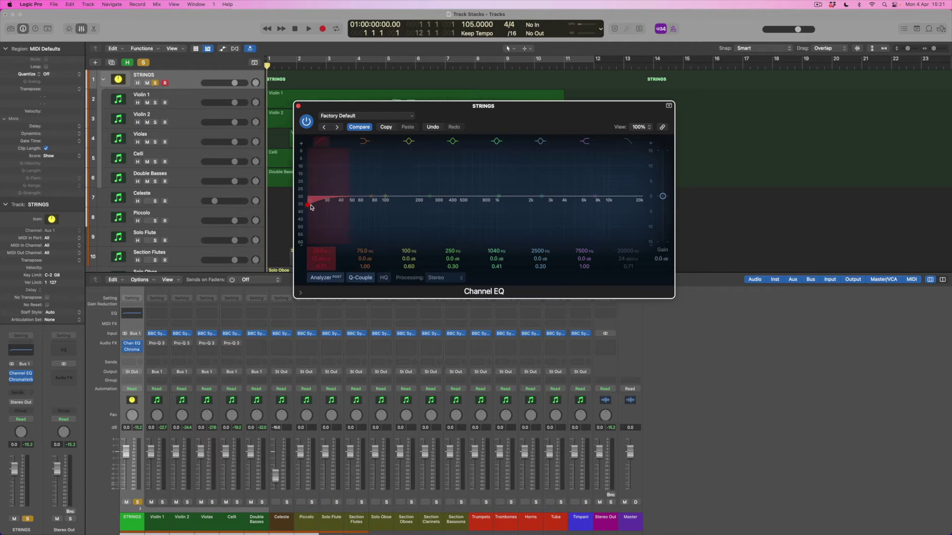
left_click_drag(308, 207, 344, 229)
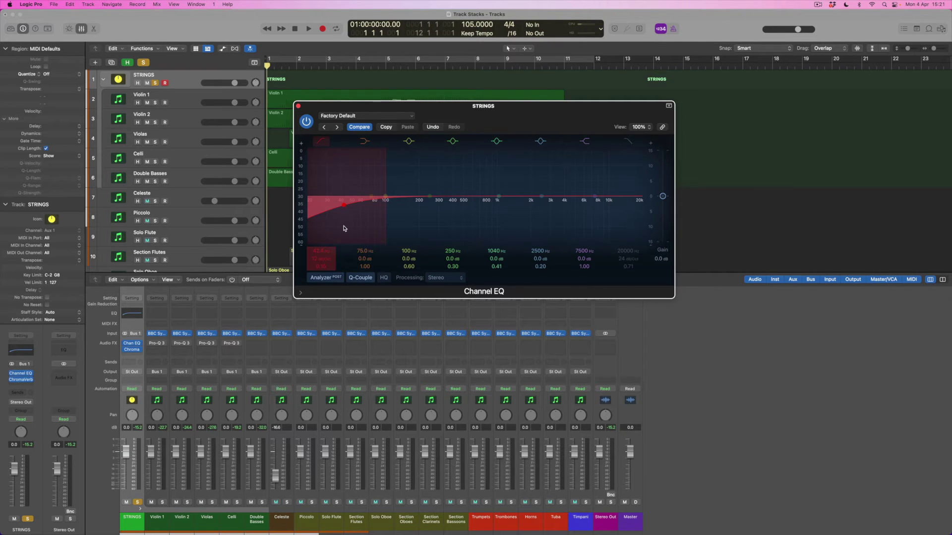
- During playback, fine-tune the low cut, dip the band near 3 kHz, and close the mixer
key("space")
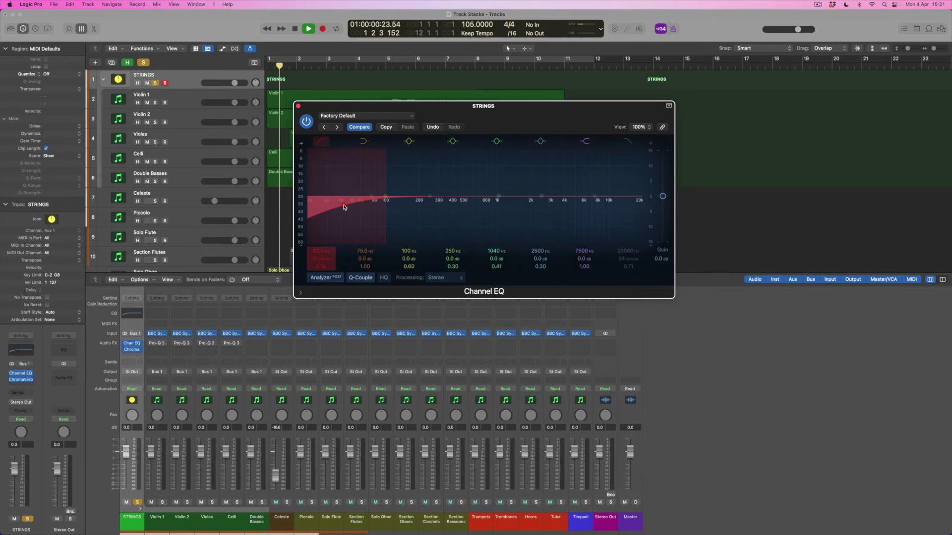
left_click_drag(344, 207, 366, 232)
left_click_drag(542, 197, 551, 201)
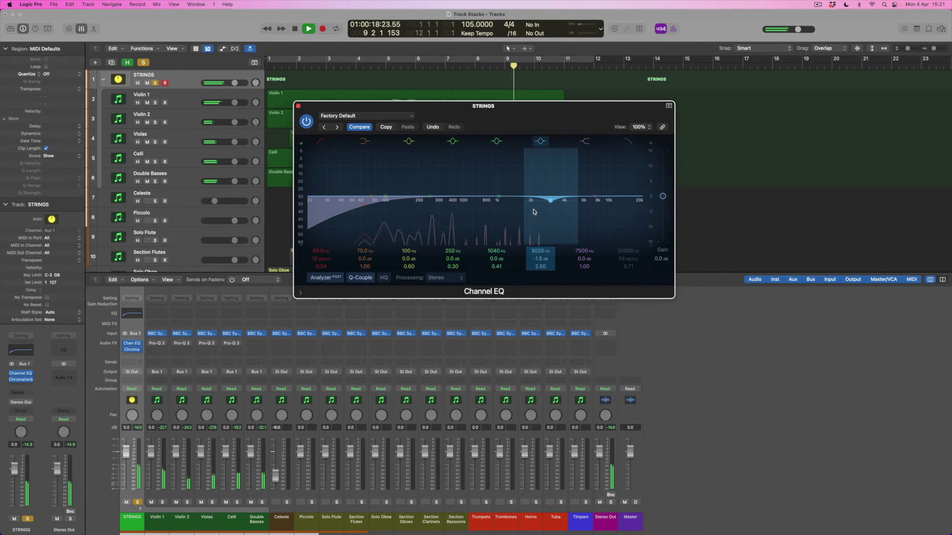
left_click_drag(320, 251, 320, 254)
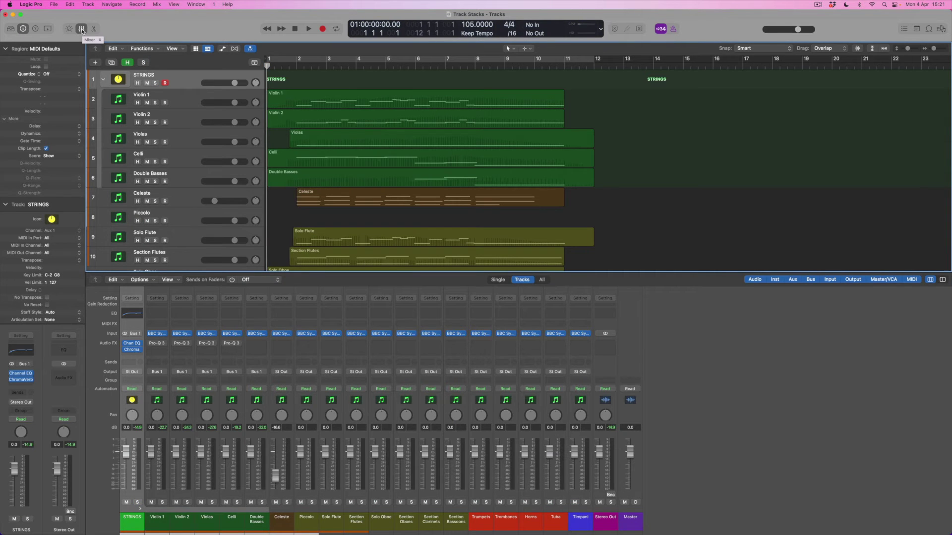
left_click(83, 29)
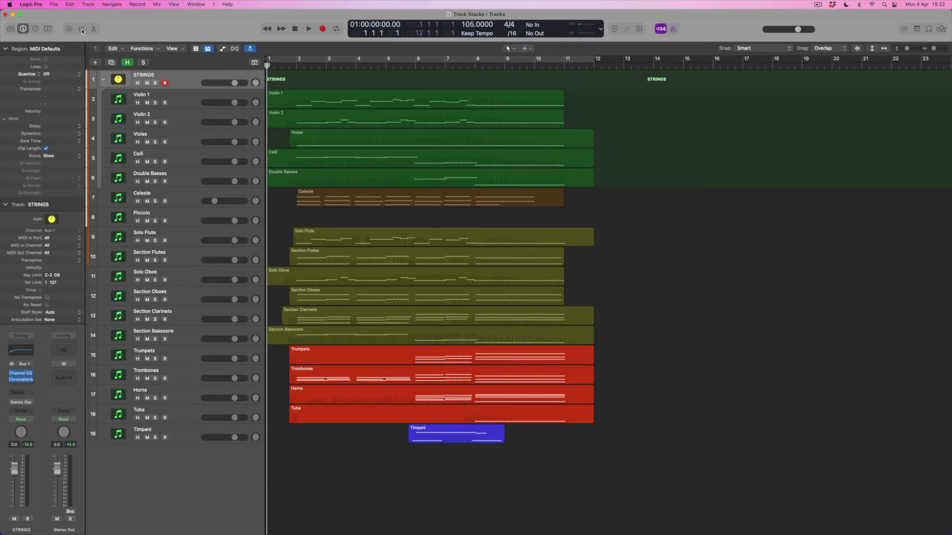
- Make a Summing Stack from the Celeste track
left_click(175, 197)
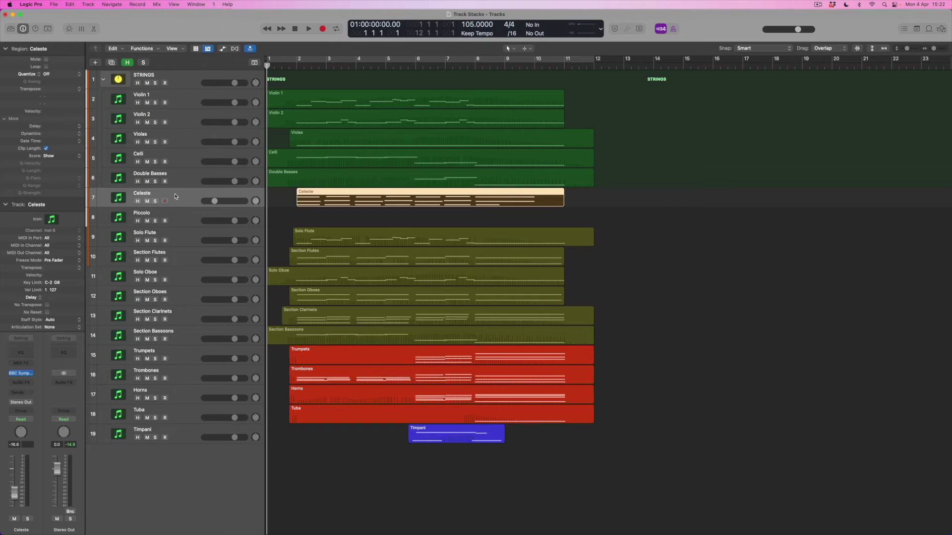
right_click(176, 196)
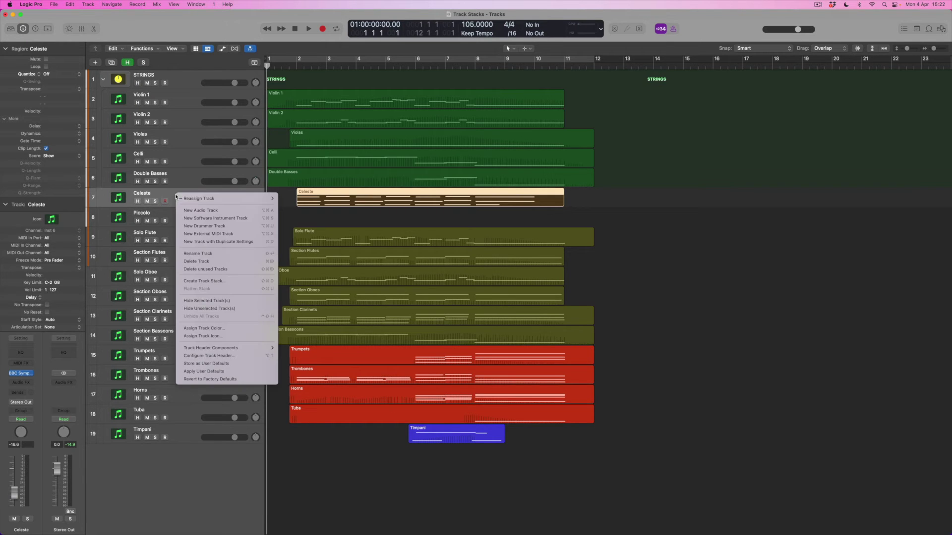
left_click(203, 281)
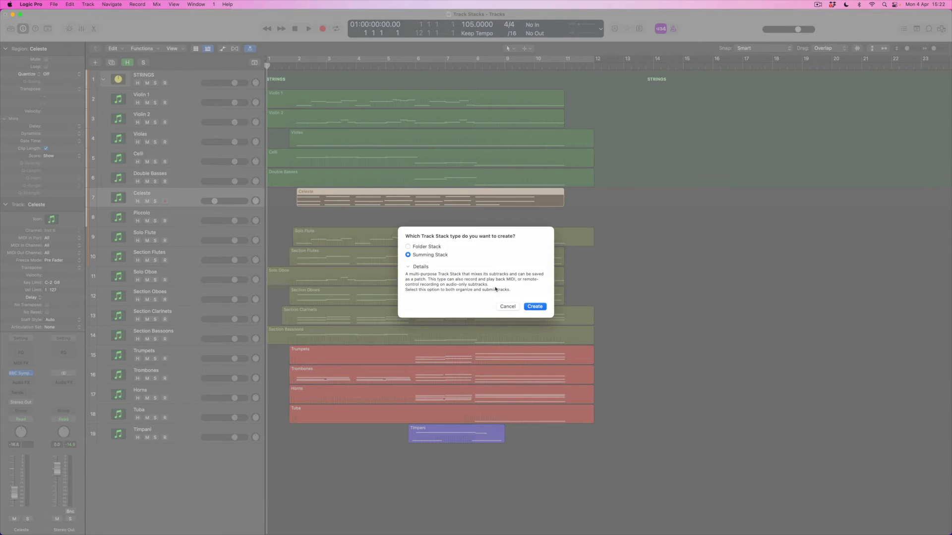
left_click(535, 306)
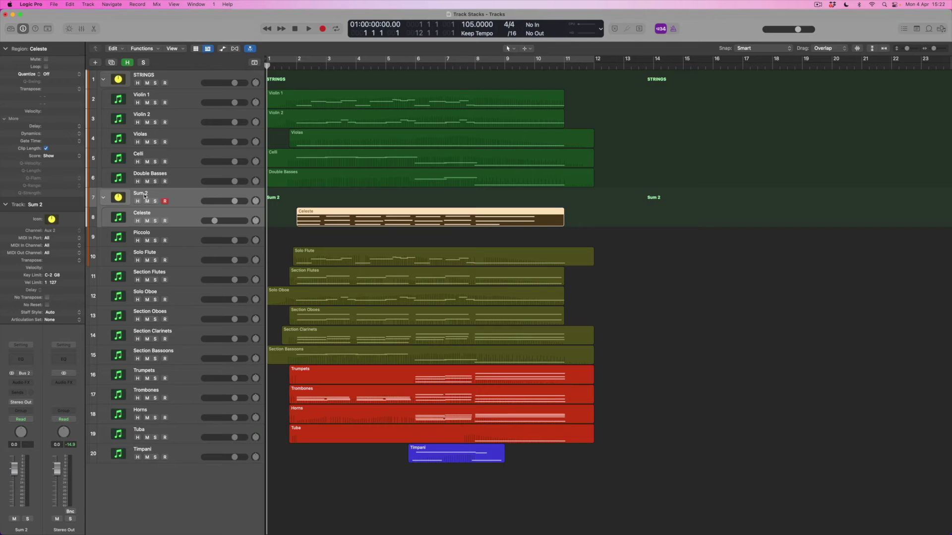
- Rename the Sum 2 stack TUNED PERC and show the mixer
double_click(144, 194)
type("TUNED PERC")
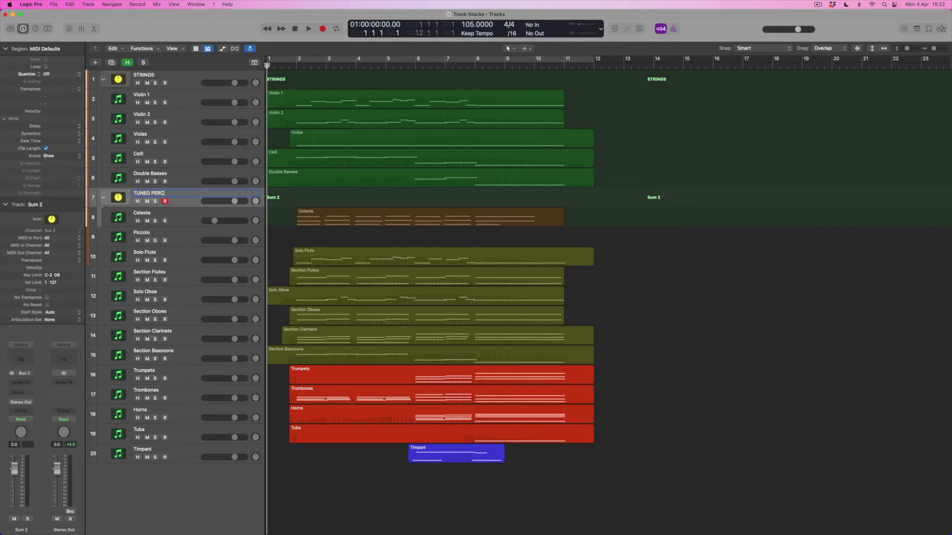
key("Return")
left_click(82, 28)
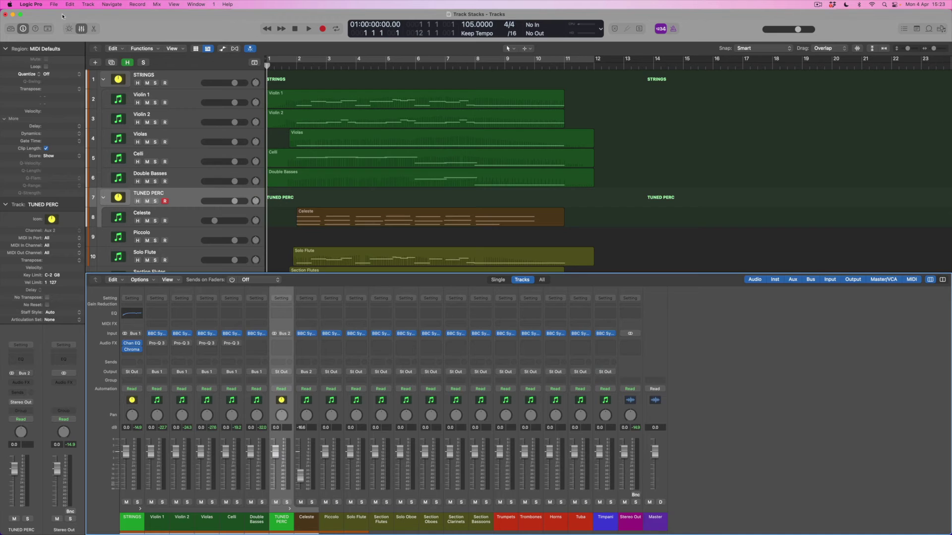
- Hide the mixer to show all 20 tracks, with TUNED PERC beneath STRINGS
left_click(82, 29)
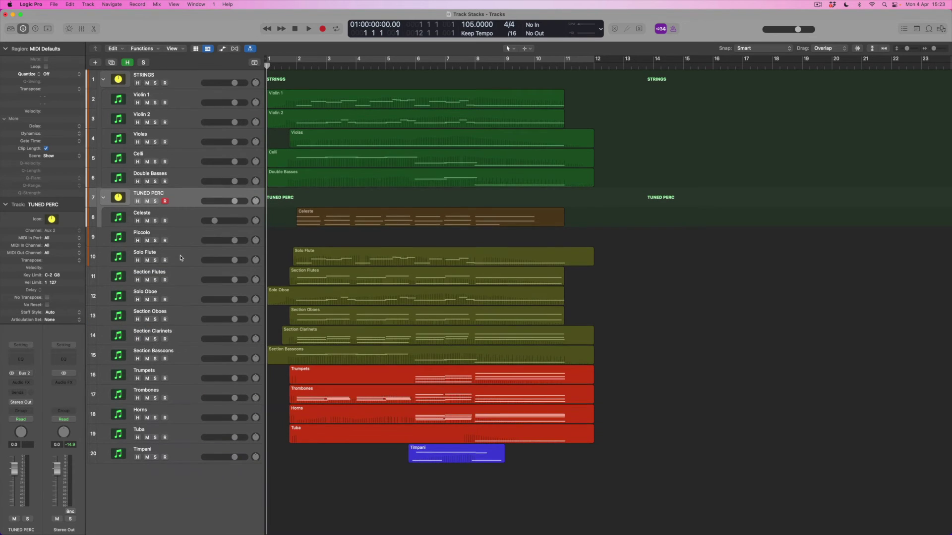
- Turn Piccolo through Section Bassoons into a summing stack and rename Sum 3 to WOODWINDS
left_click(181, 235)
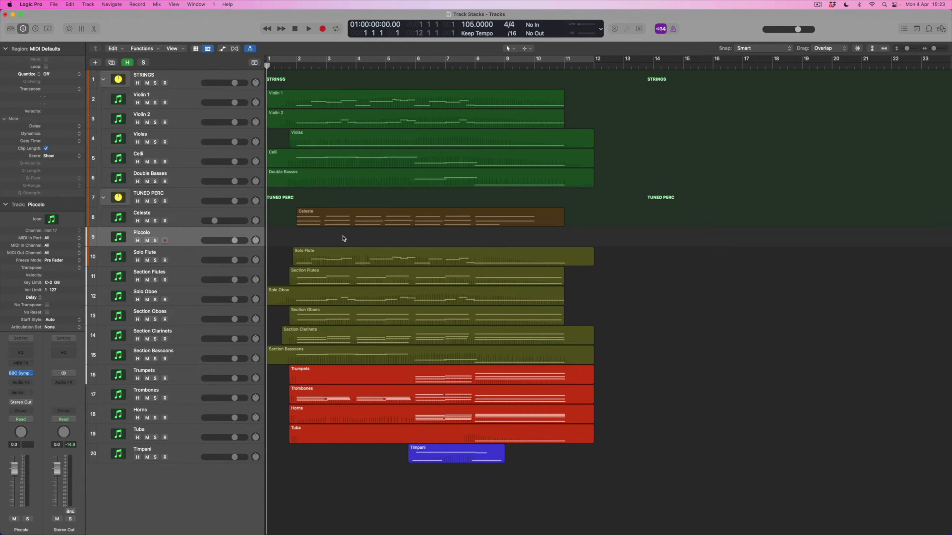
left_click(183, 356, "shift")
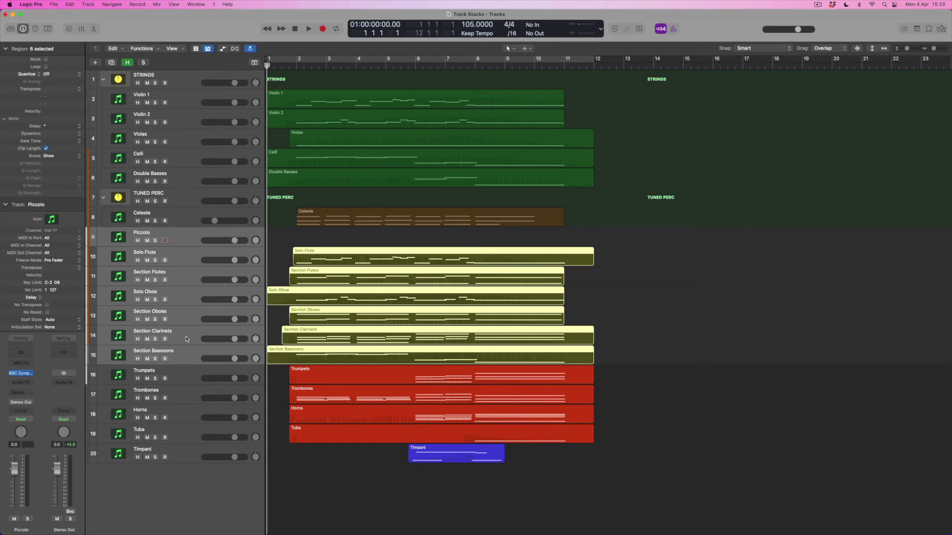
right_click(180, 236)
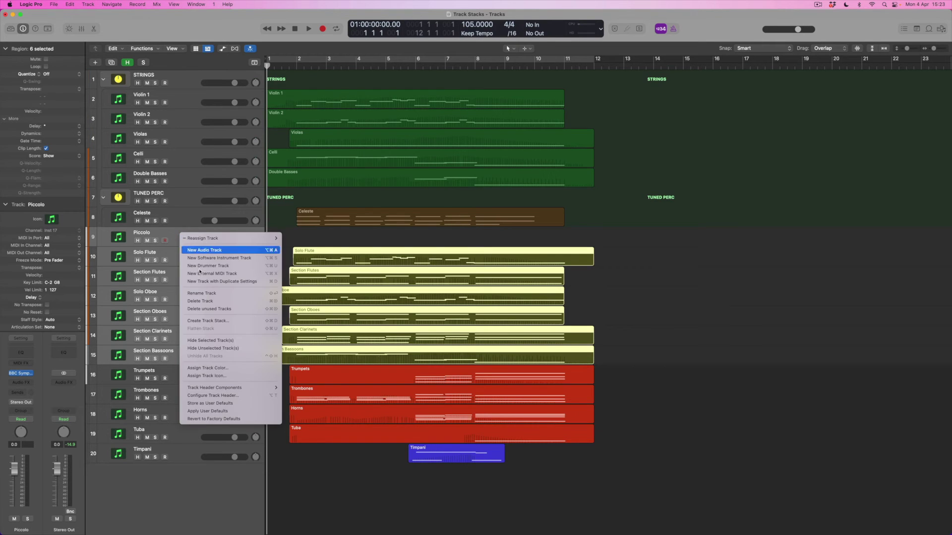
left_click(208, 321)
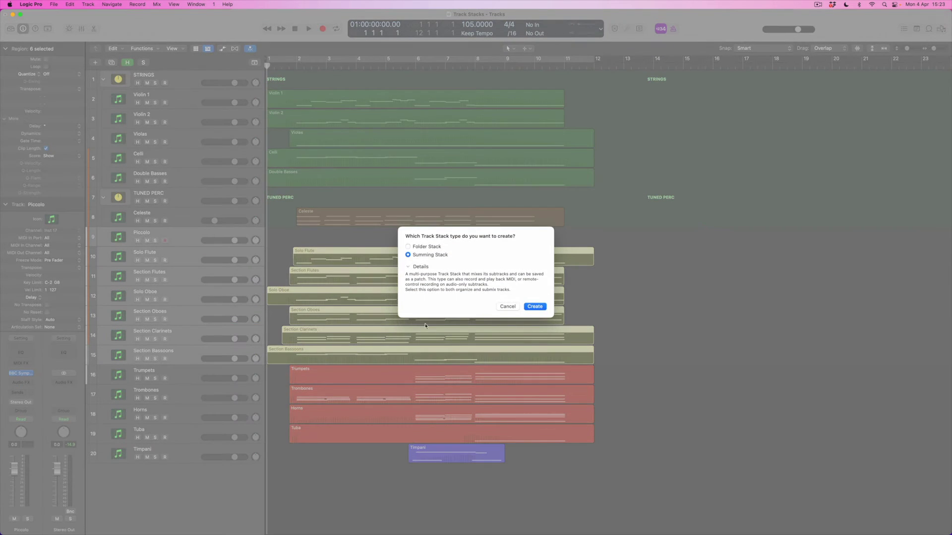
left_click(538, 307)
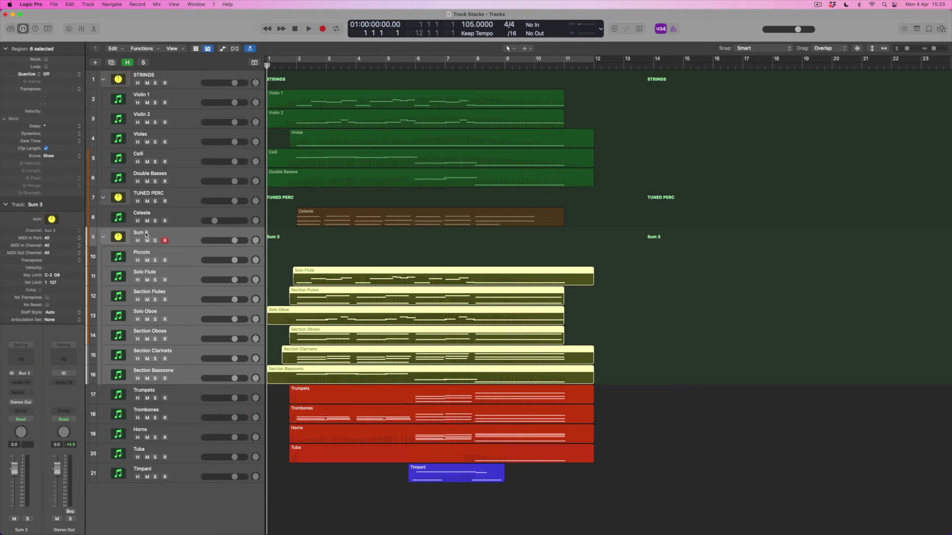
double_click(144, 233)
type("WOODWINDS")
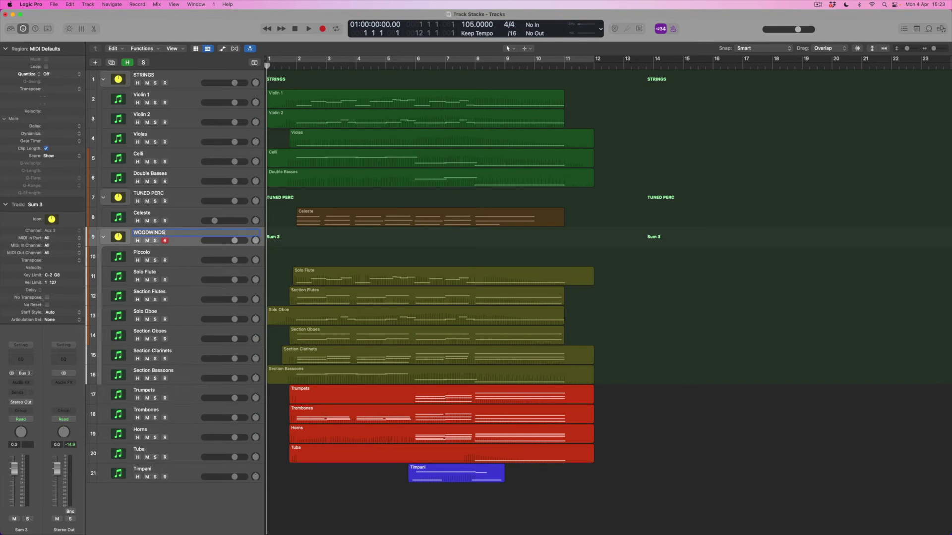
key("Return")
- Make Trumpets through Tuba a summing stack and rename Sum 4 to BRASS
left_click(176, 397)
left_click(178, 455, "shift")
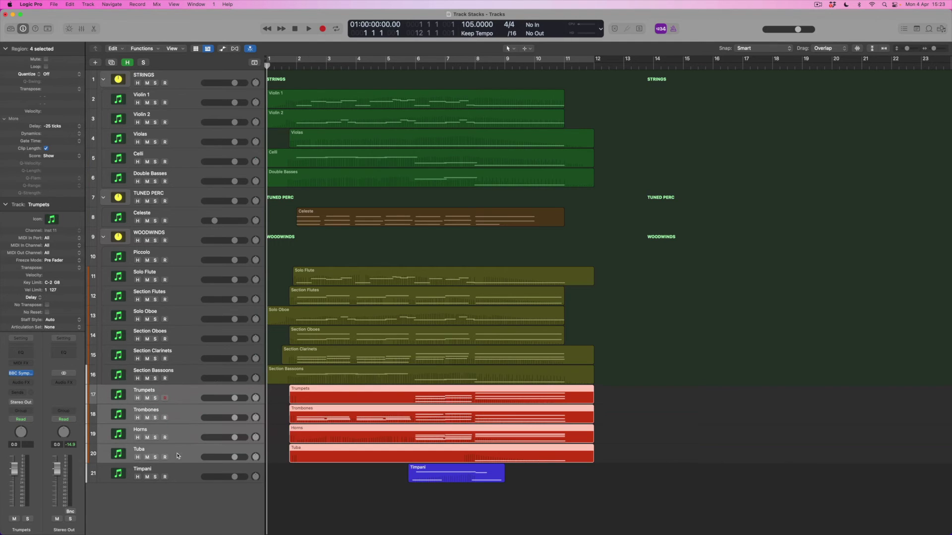
right_click(188, 416)
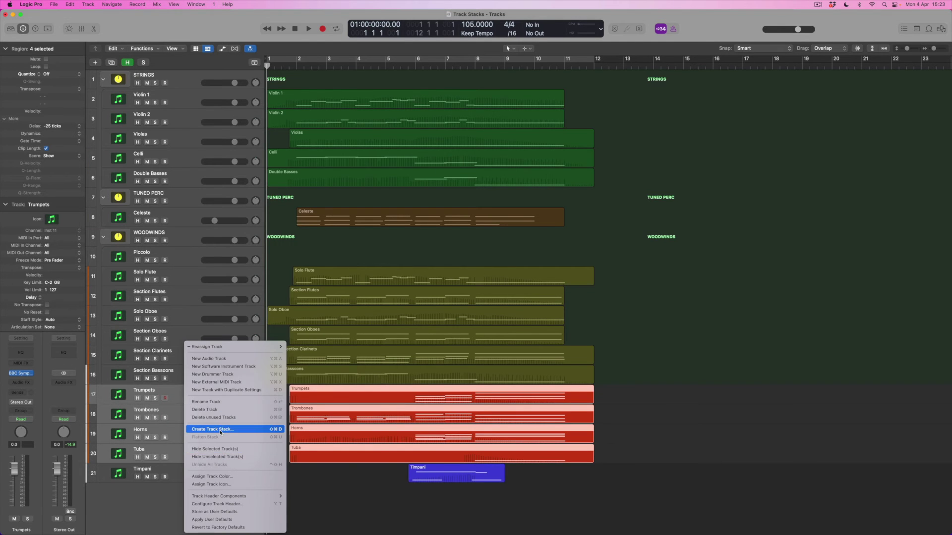
left_click(221, 430)
left_click(535, 306)
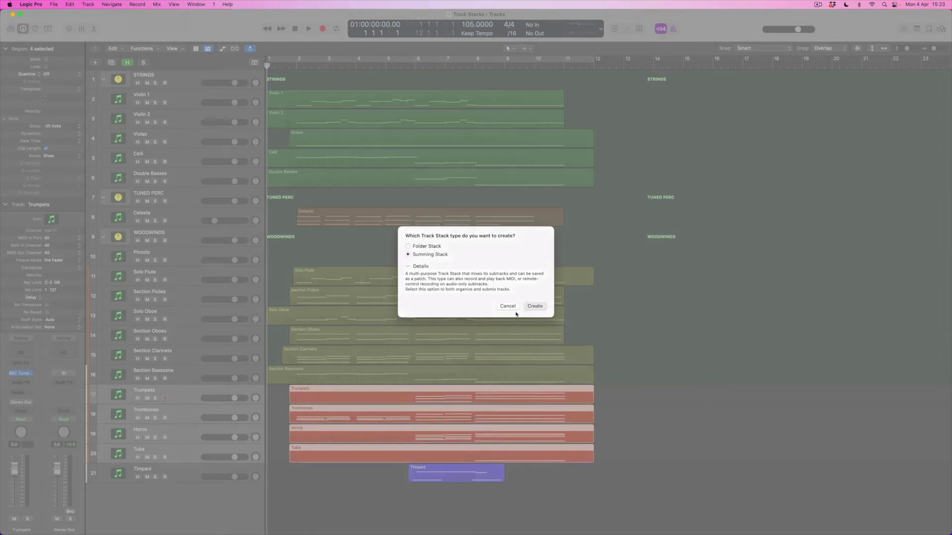
double_click(145, 390)
type("BRASS")
key("Return")
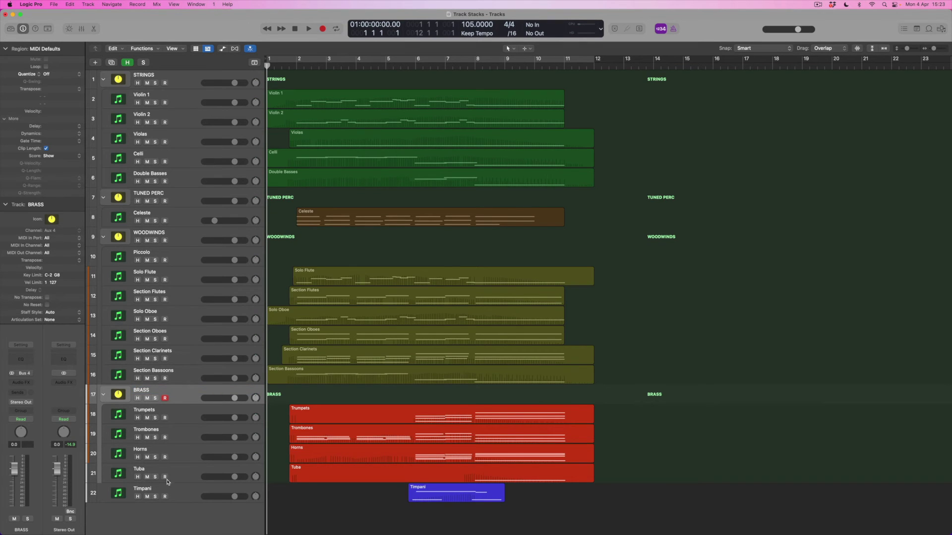
- Put Timpani in its own summing stack named PERCUSSION and collapse it
left_click(181, 494)
right_click(183, 493)
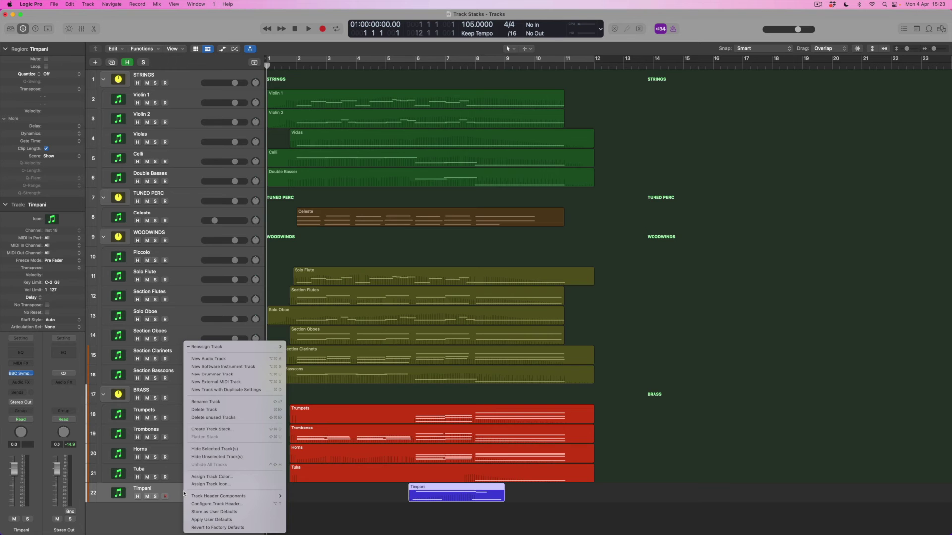
left_click(212, 429)
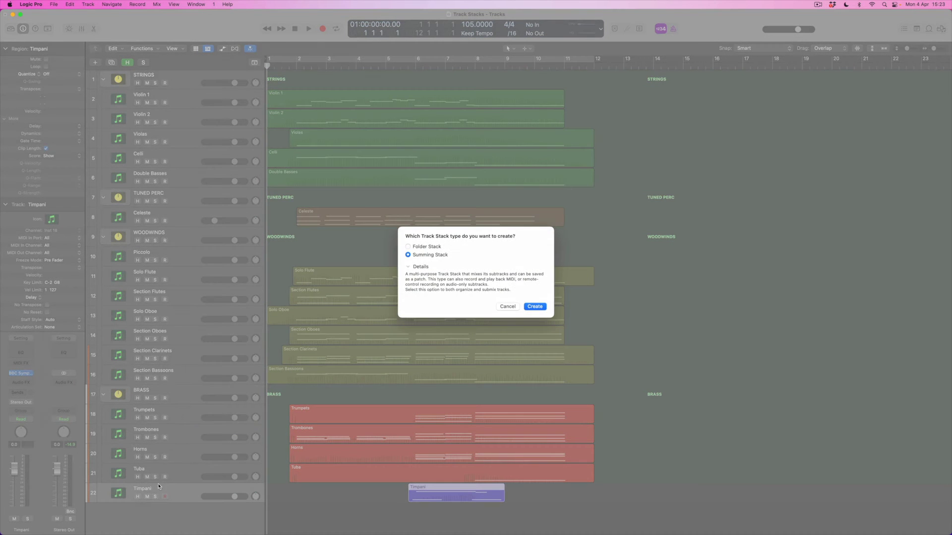
left_click(532, 307)
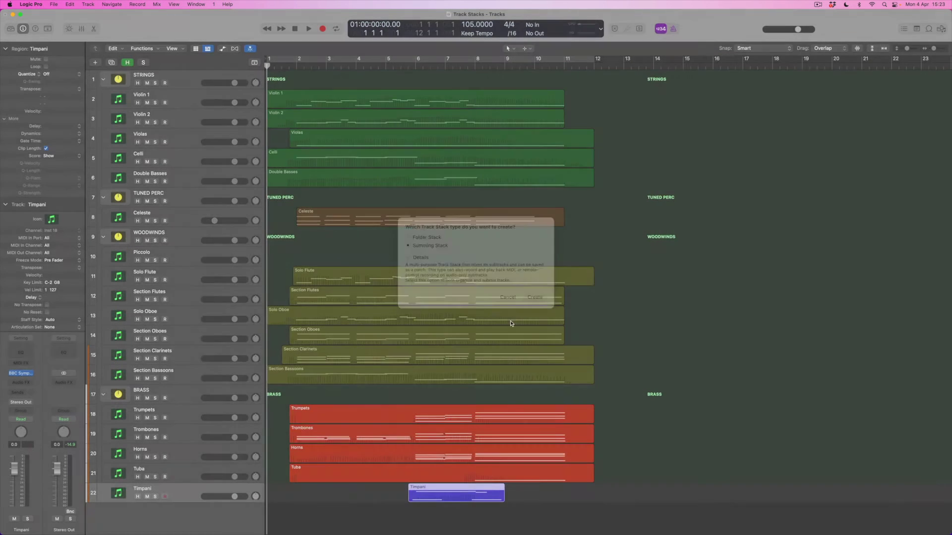
double_click(143, 488)
type("PERCUSSION")
key("Return")
left_click(103, 493)
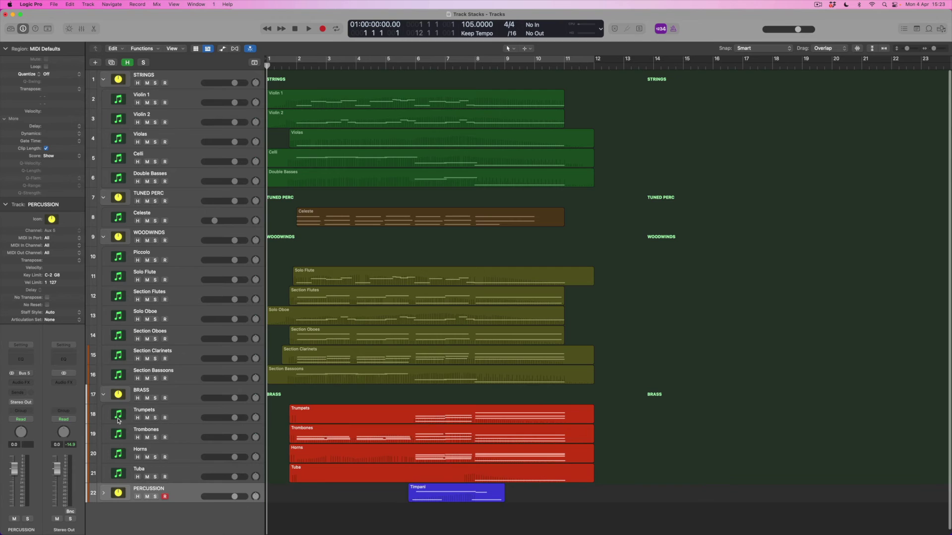
- Collapse the BRASS, WOODWINDS, TUNED PERC and STRINGS stacks and show the Mixer
left_click(103, 395)
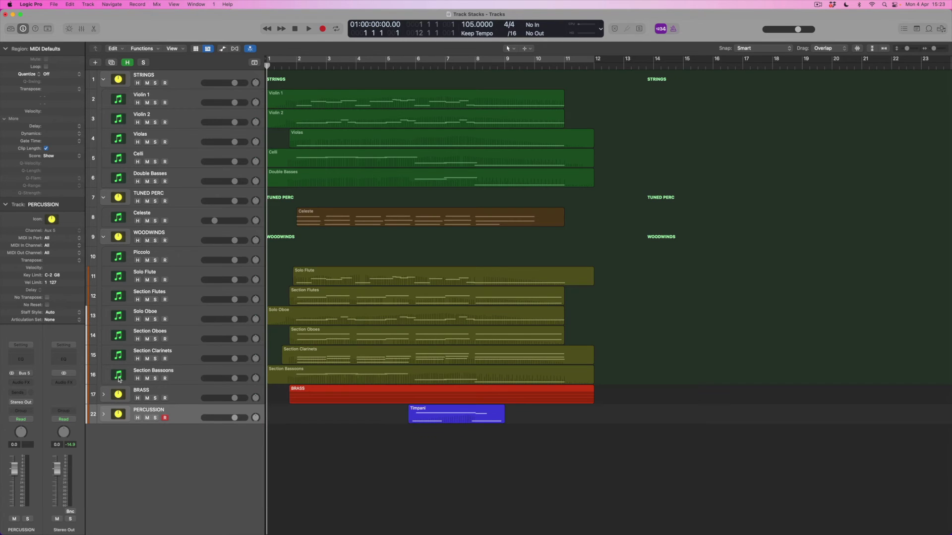
left_click(104, 238)
left_click(103, 198)
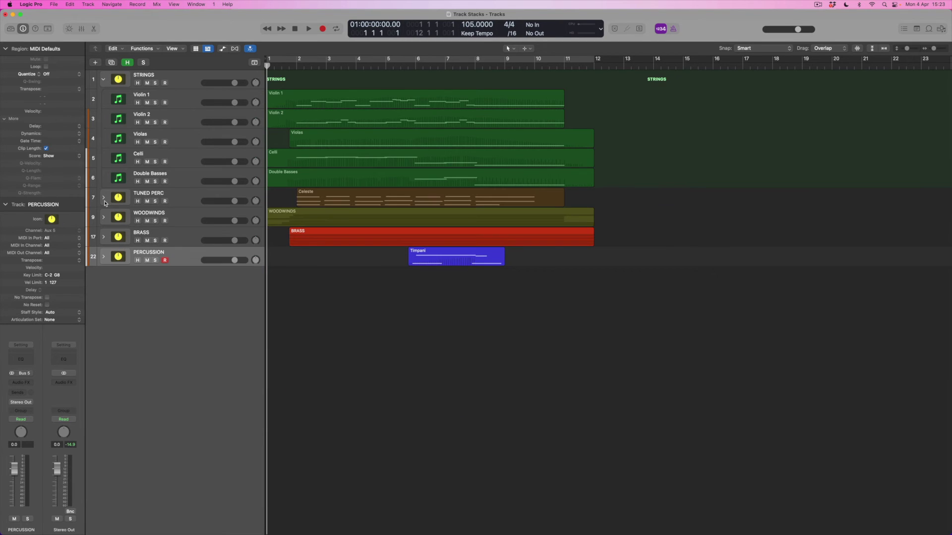
left_click(104, 81)
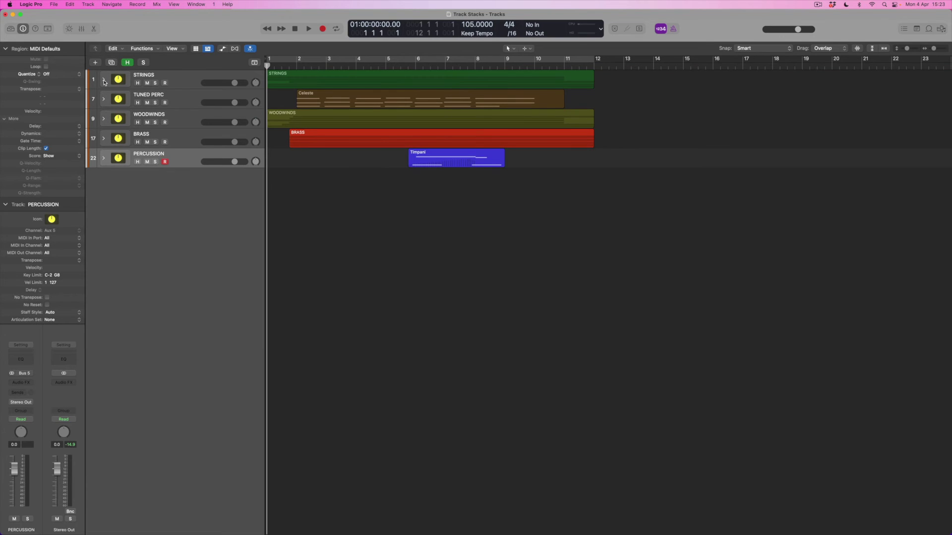
left_click(81, 28)
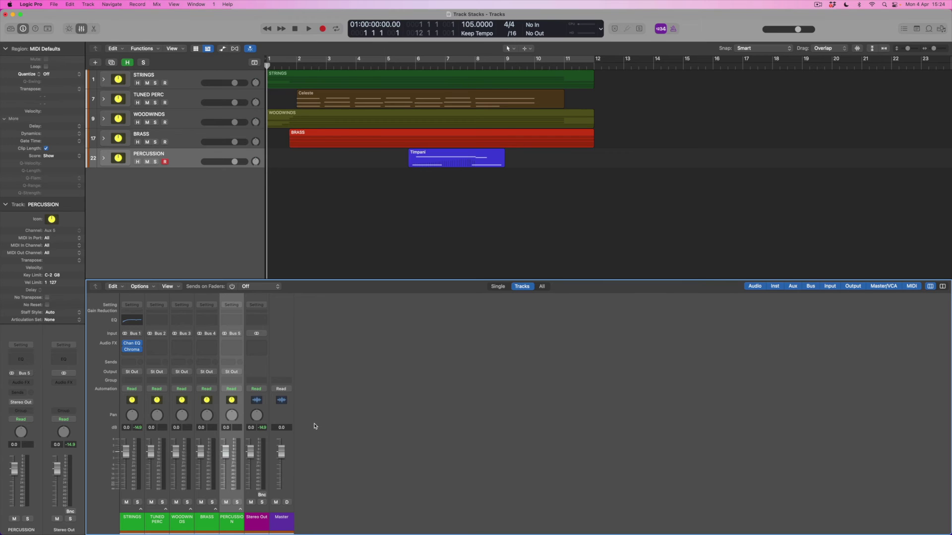
- Add a send from the BRASS channel to Bus 6
left_click(209, 364)
mouse_move(207, 375)
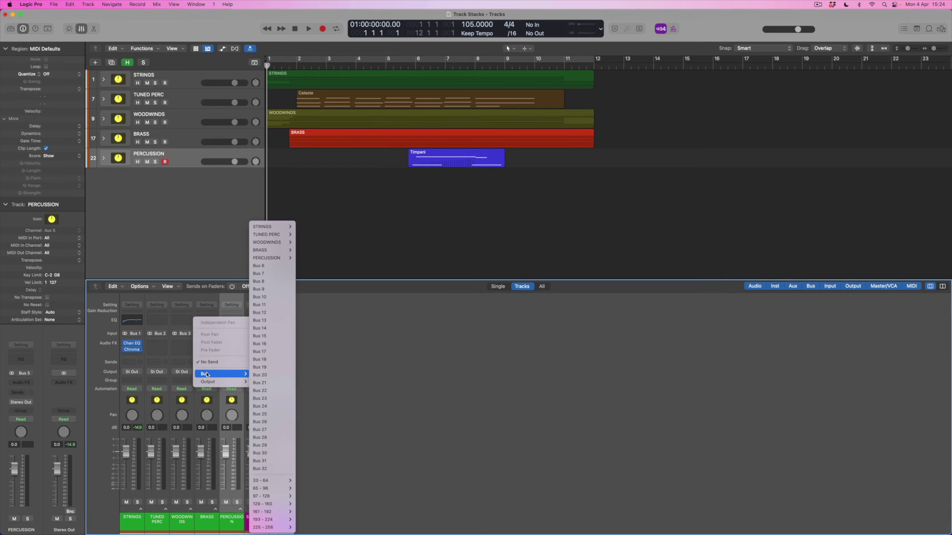
left_click(259, 266)
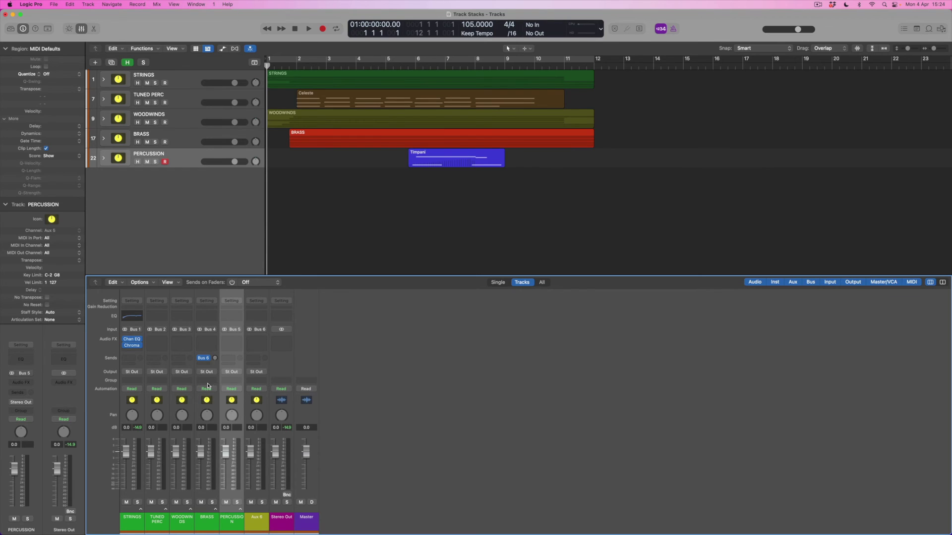
- Rename the new Aux 6 channel to BRASS REVERB
mouse_move(214, 358)
double_click(262, 520)
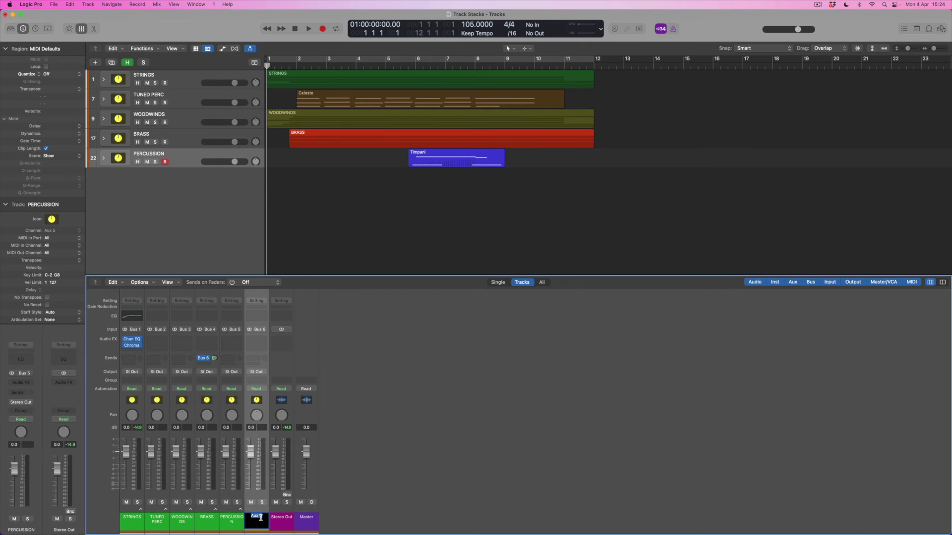
type("BRASS REVERB")
key("Return")
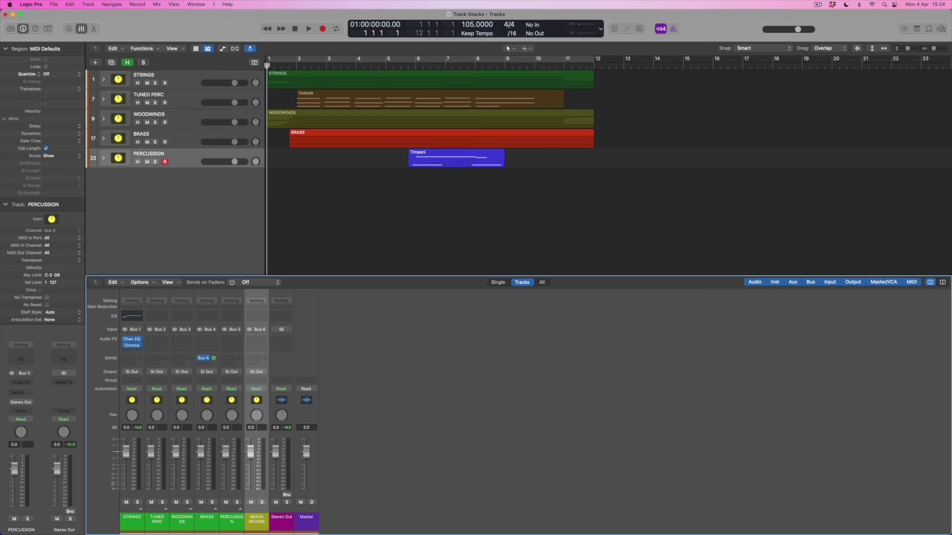